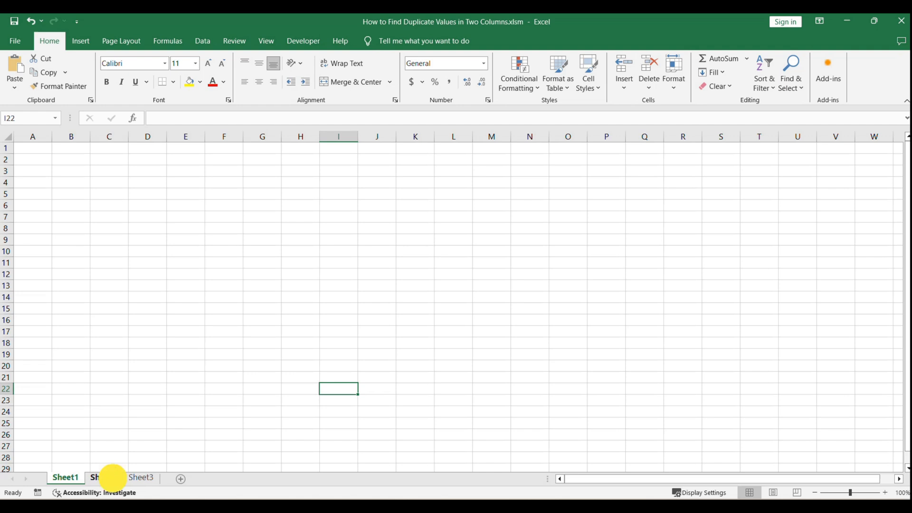
On Sheet2, enter the formula =IF(ISERROR(MATCH(A1,$B$1:$B$4,0))," ",A1) in cell C1
left_click(103, 477)
left_click(750, 286)
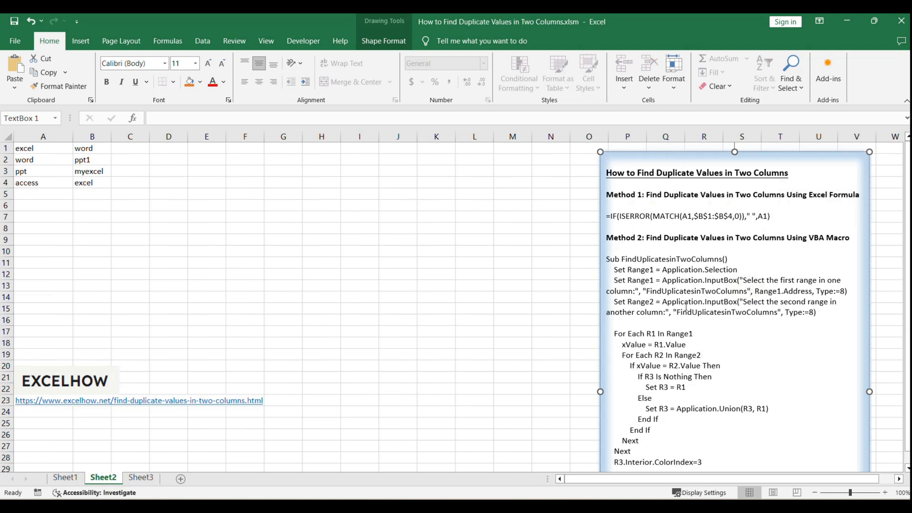
left_click(140, 150)
double_click(140, 149)
type("=IF(ISERROR(MATCH(A1,$B$1:$B$4,0)),\" \",A1)")
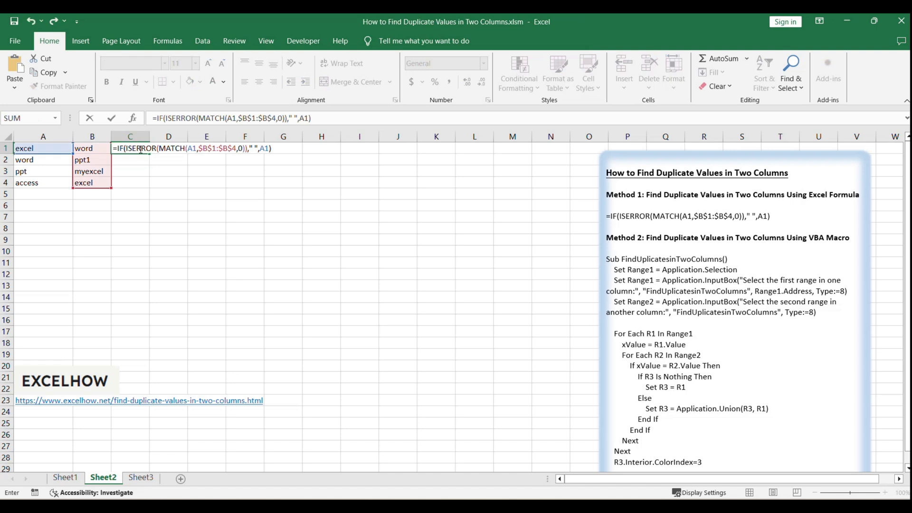
left_click(346, 122)
key("Return")
Fill the duplicate-matching formula from C1 down through C3
left_click(138, 149)
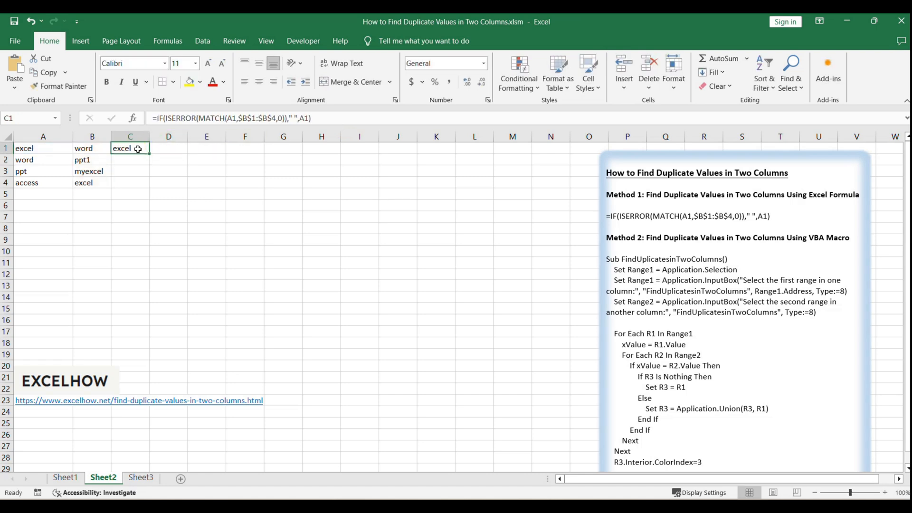
left_click_drag(147, 153, 148, 175)
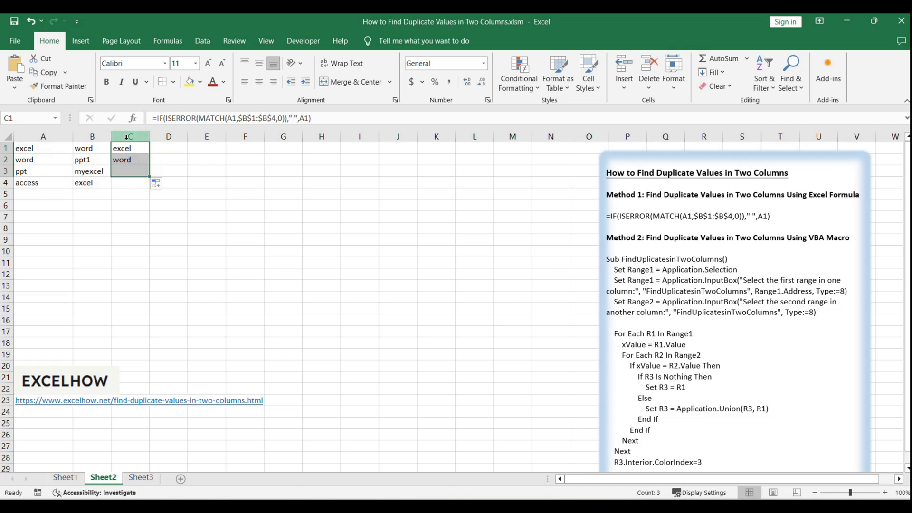
left_click(202, 197)
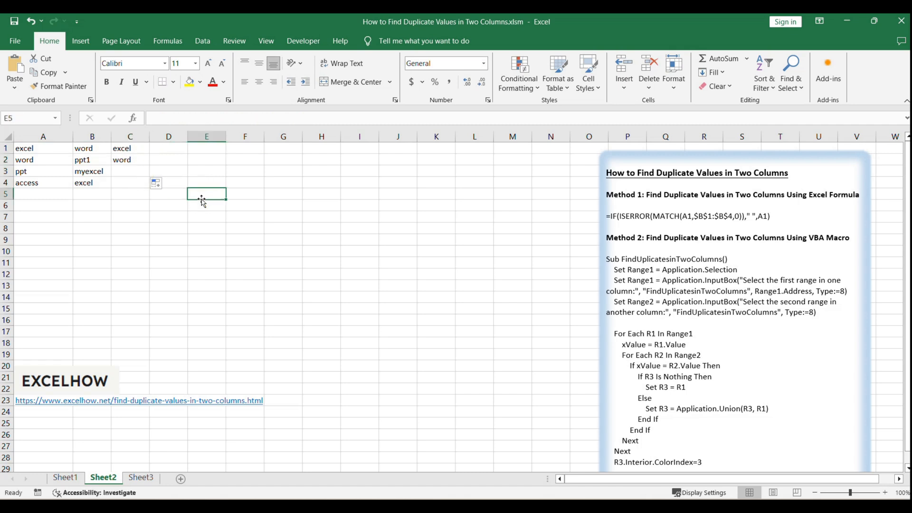
left_click_drag(137, 150, 141, 158)
left_click(137, 151)
left_click(321, 251)
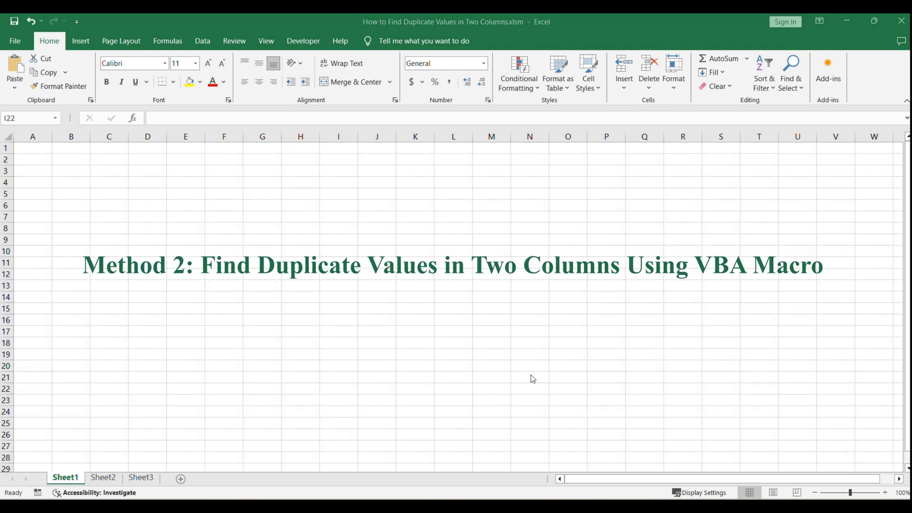
Go to Sheet2 and examine the Method 2 VBA macro code in the notes text box
left_click(276, 338)
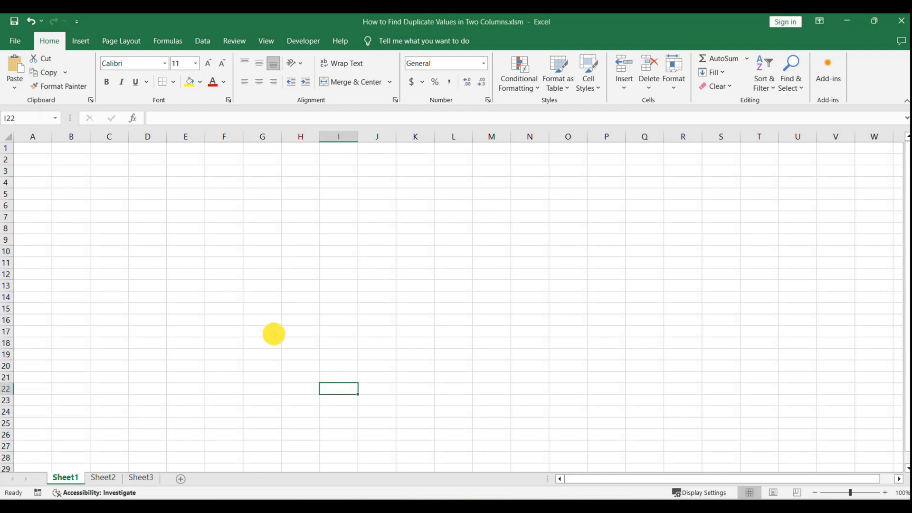
left_click(106, 483)
left_click(360, 251)
left_click_drag(662, 237, 757, 237)
left_click(724, 281)
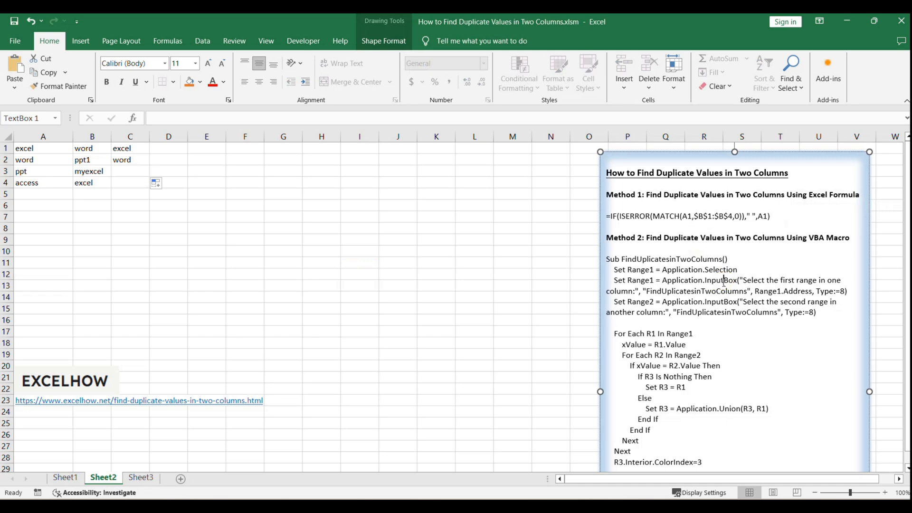
left_click(322, 272)
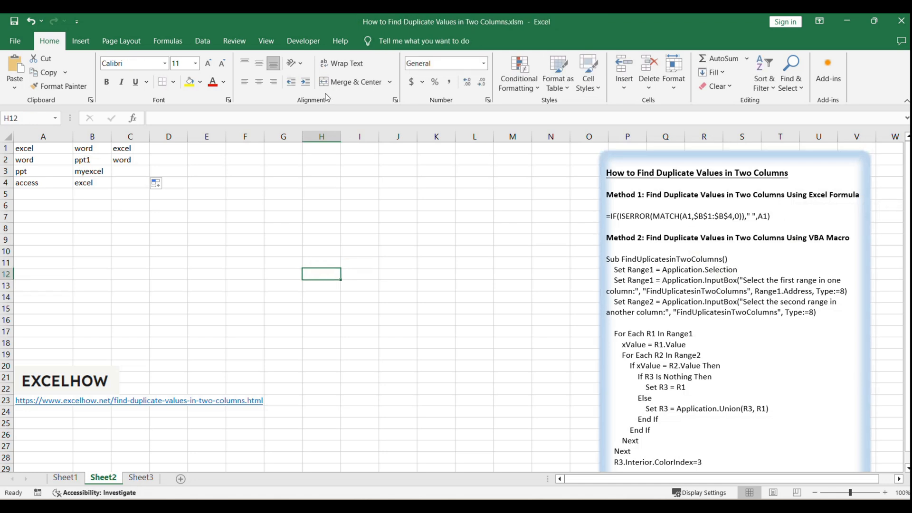
Open the Visual Basic editor and insert a new module into the workbook's project
left_click(304, 42)
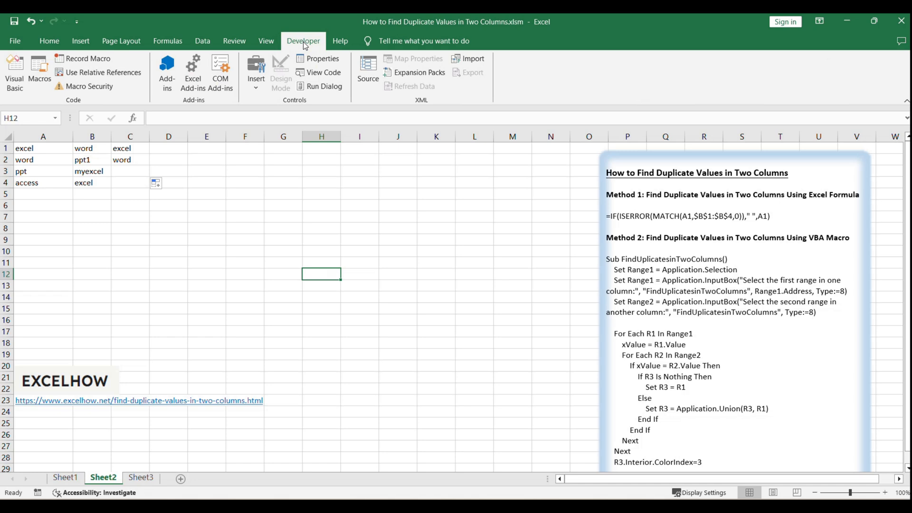
left_click(23, 89)
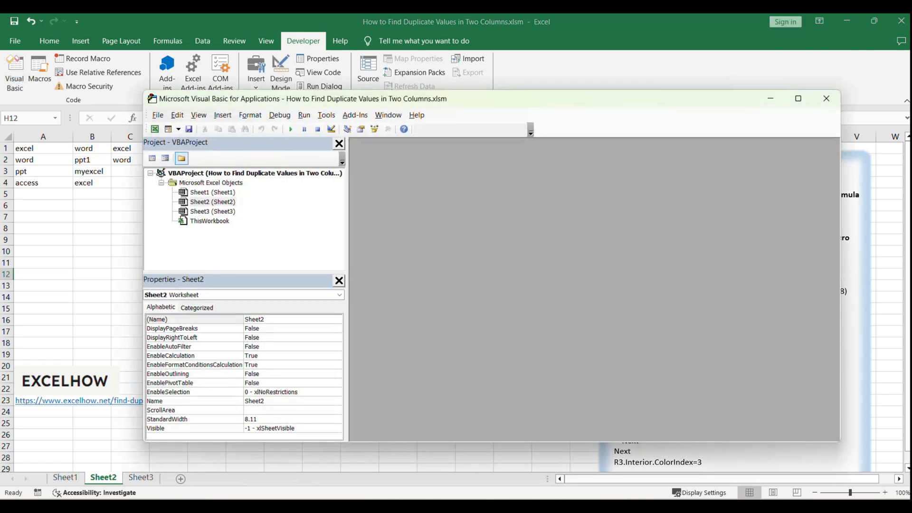
left_click(414, 191)
left_click(222, 115)
left_click(242, 153)
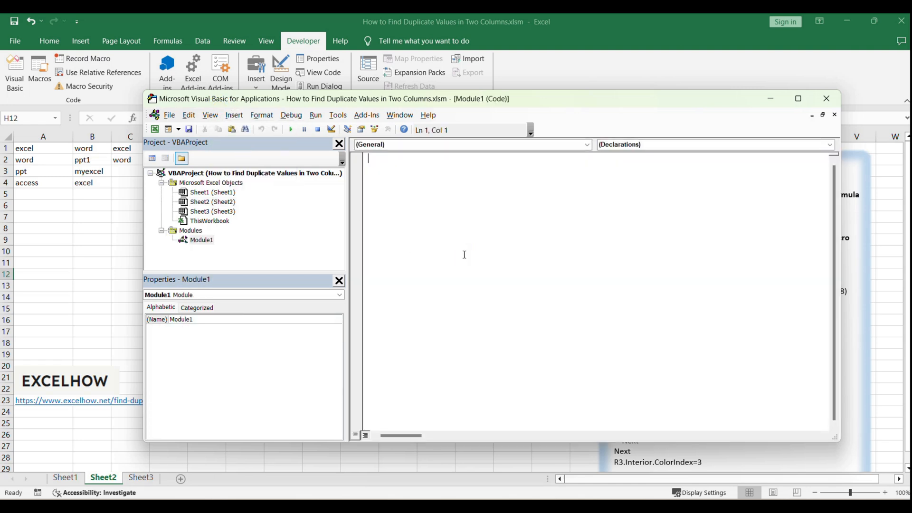
left_click(201, 240)
Paste the copied FindUplicatesinTwoColumns macro code into Module1 and close the Visual Basic editor
left_click(440, 261)
key("alt+Tab")
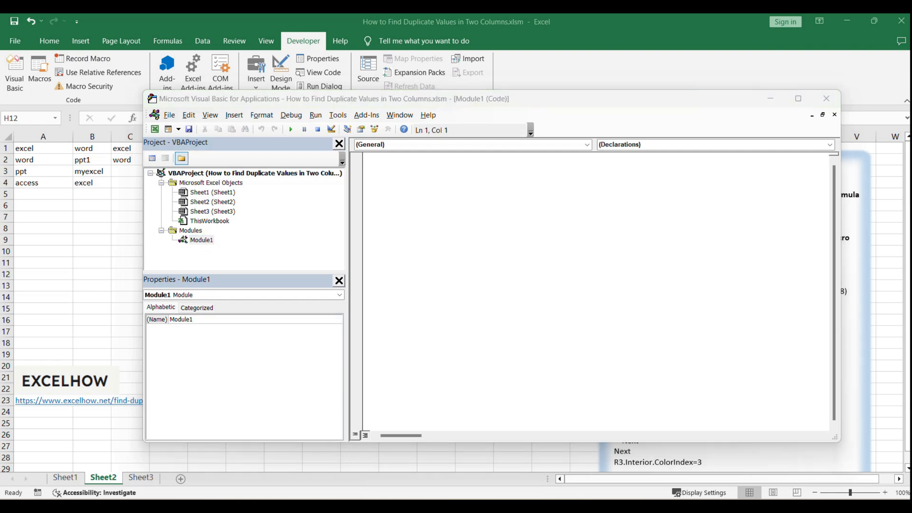
left_click(464, 259)
key("ctrl+v")
left_click(471, 244)
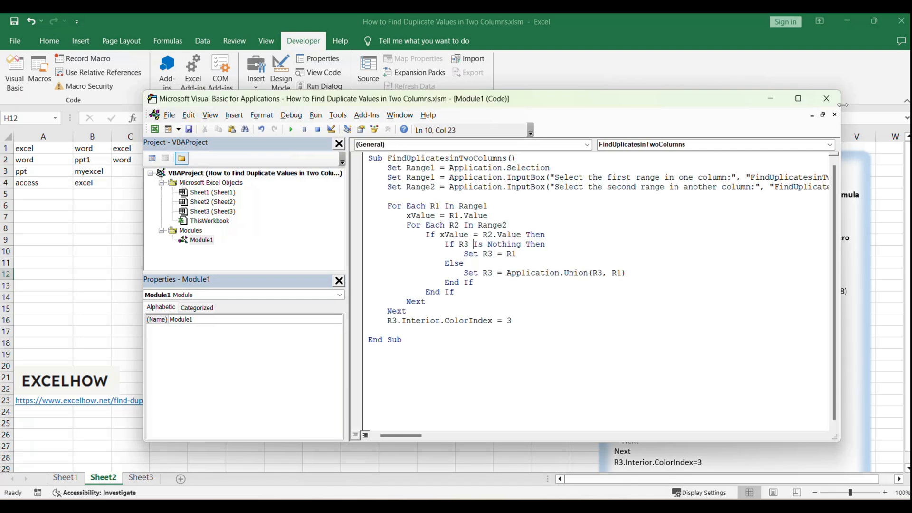
left_click(829, 98)
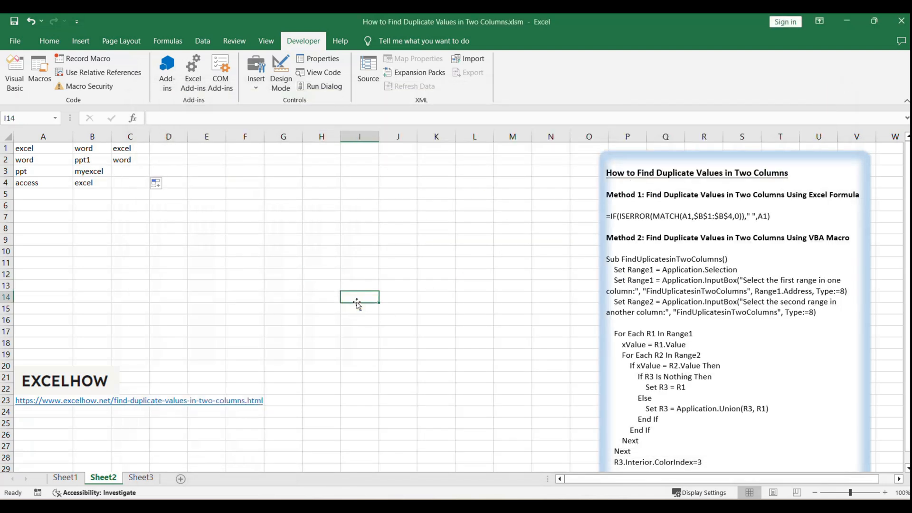
Run the FindUplicatesinTwoColumns macro
key("alt+F8")
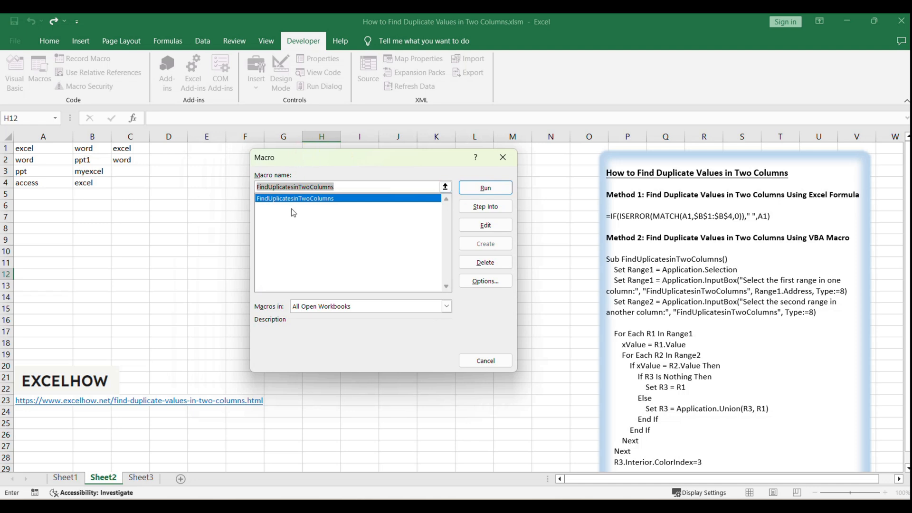
left_click(299, 200)
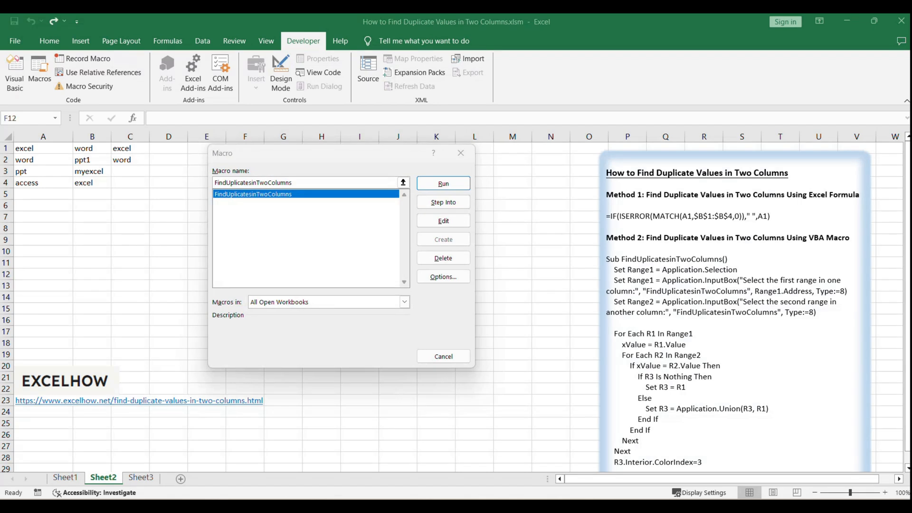
left_click(444, 183)
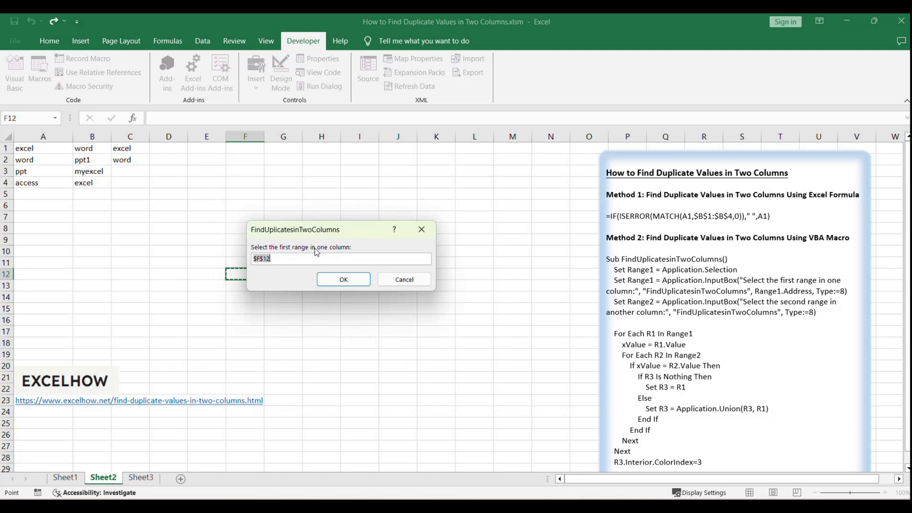
Give the macro the column A cells starting at A1 as the first range and $B$1:$B$4 as the second range
left_click_drag(42, 149, 41, 155)
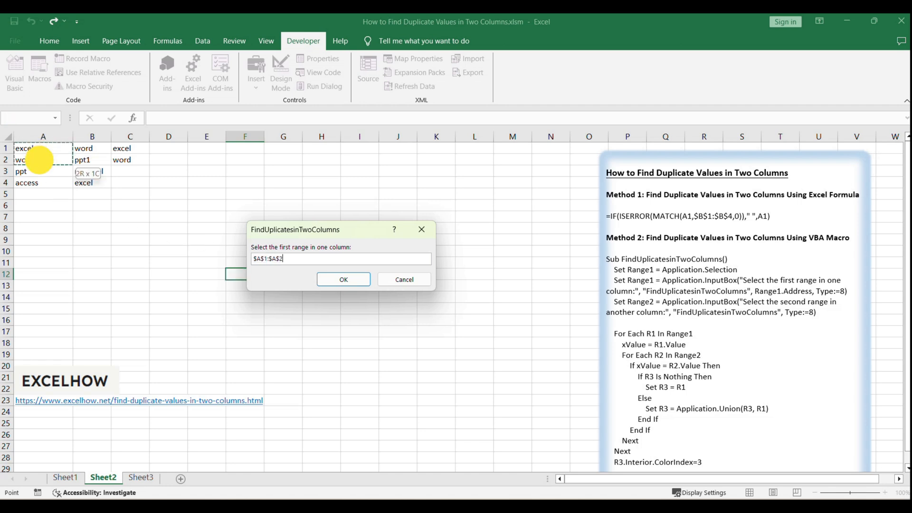
left_click(360, 285)
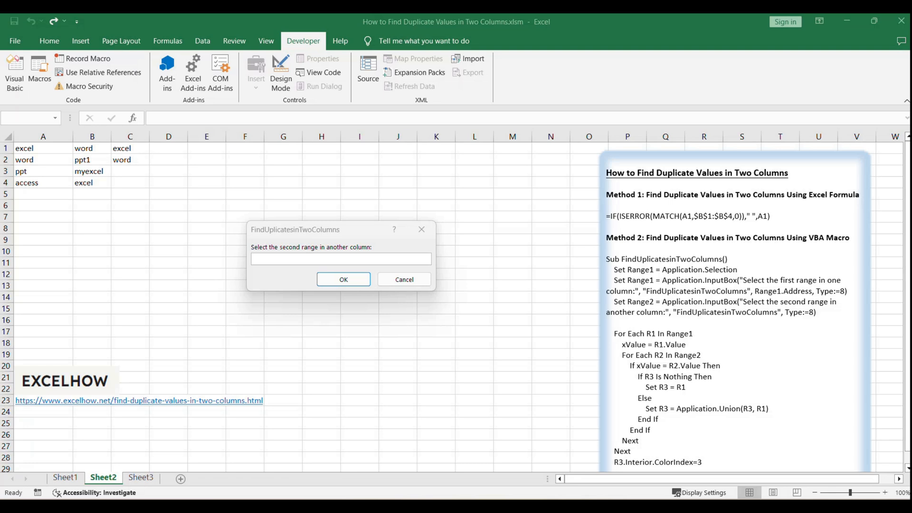
left_click(302, 235)
left_click_drag(90, 151, 90, 180)
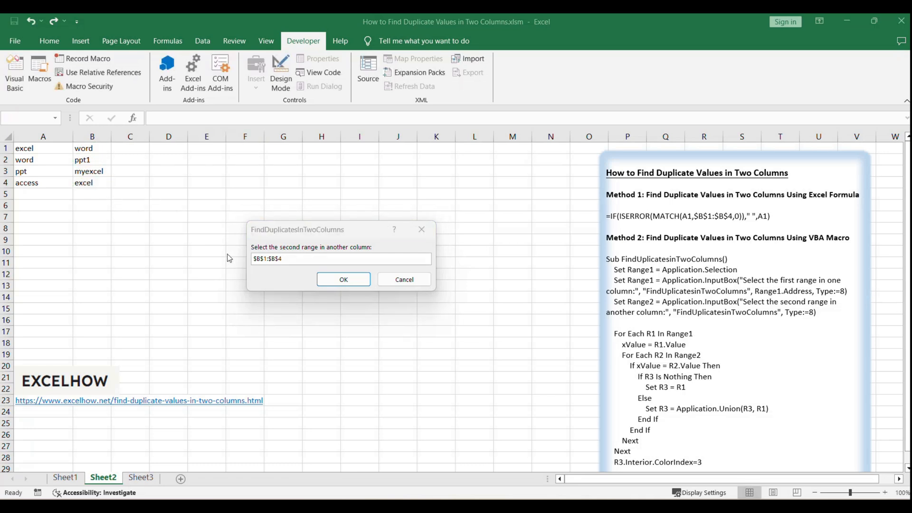
left_click(306, 233)
left_click(344, 280)
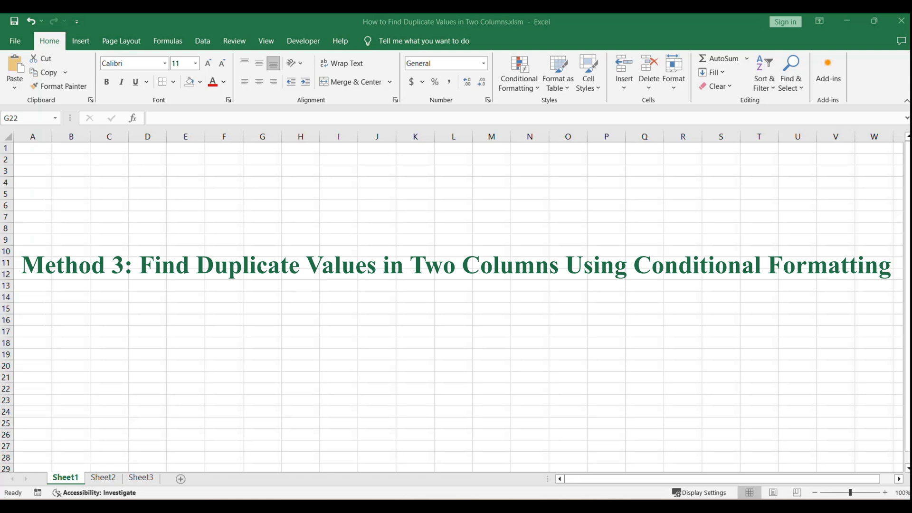
Return to Sheet2 and read the Method 3 conditional formatting instructions in the notes text box
left_click(262, 387)
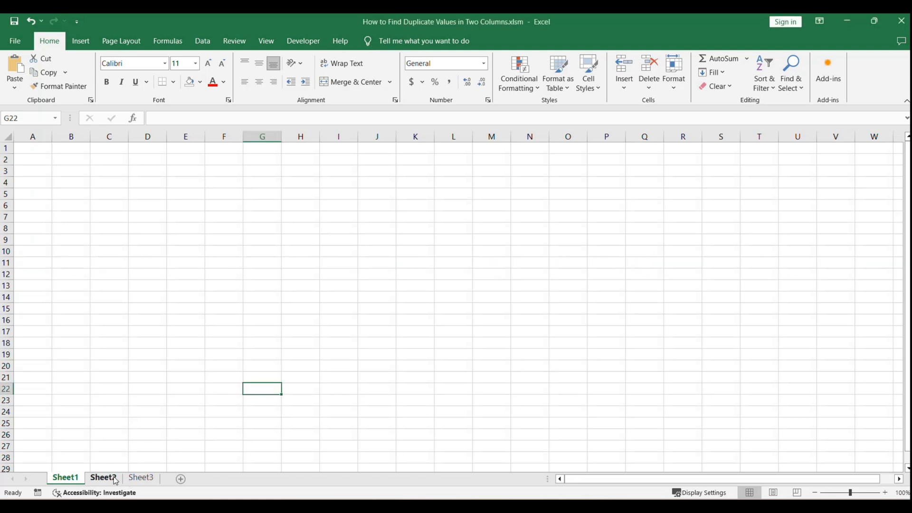
left_click(103, 478)
left_click(513, 354)
scroll(753, 355, "down", 4)
left_click_drag(662, 369, 822, 400)
left_click(745, 429)
scroll(426, 341, "up", 4)
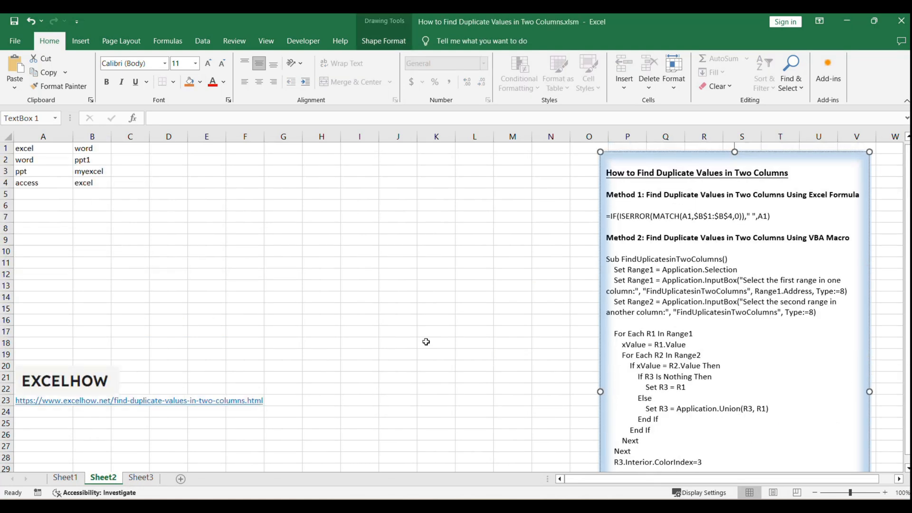
left_click(324, 291)
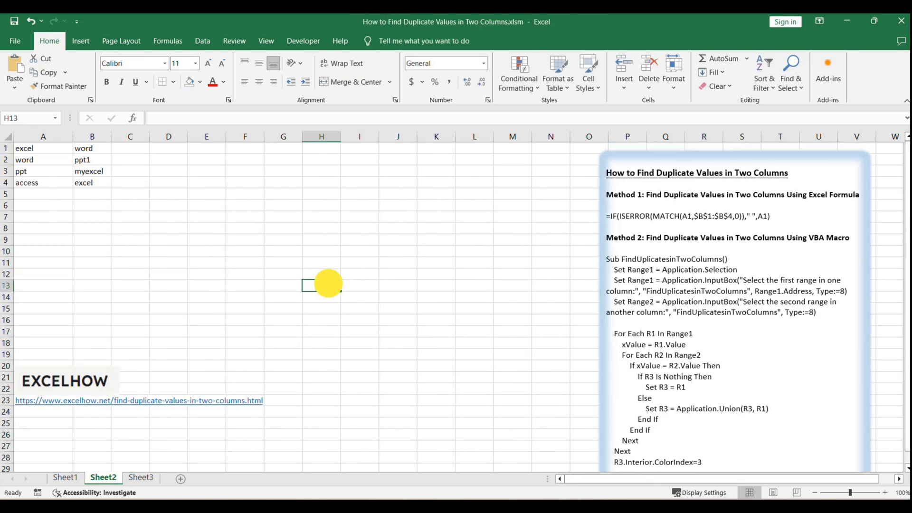
Create a formula-based conditional formatting rule for A1:B4 using =COUNTIF($B:$B, $A1)>1
left_click_drag(30, 151, 79, 186)
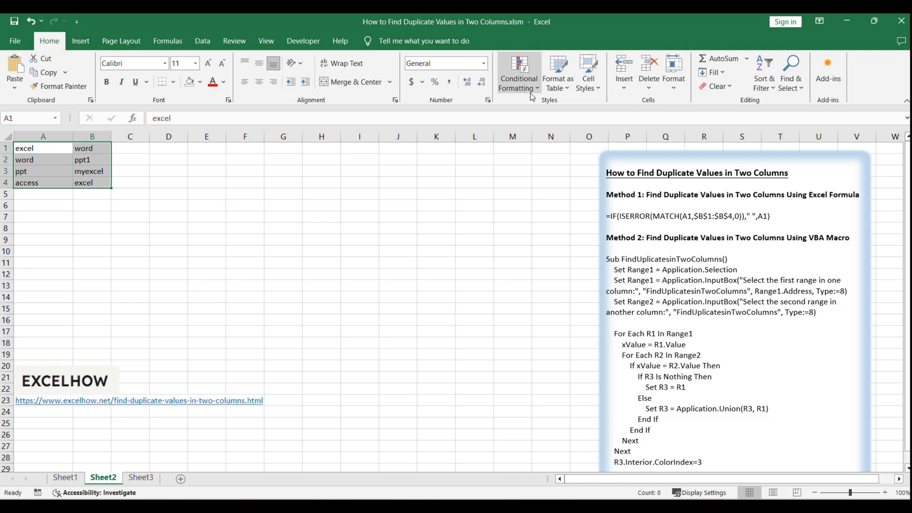
left_click(520, 80)
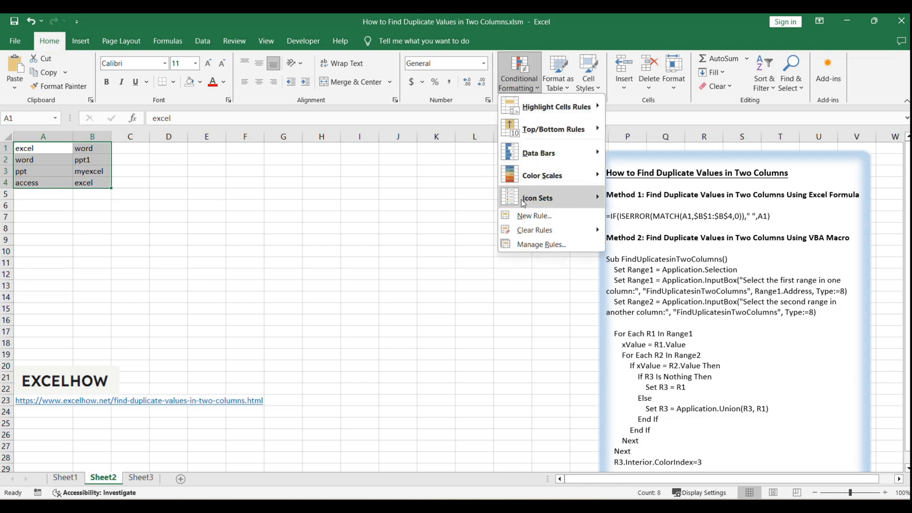
left_click(528, 216)
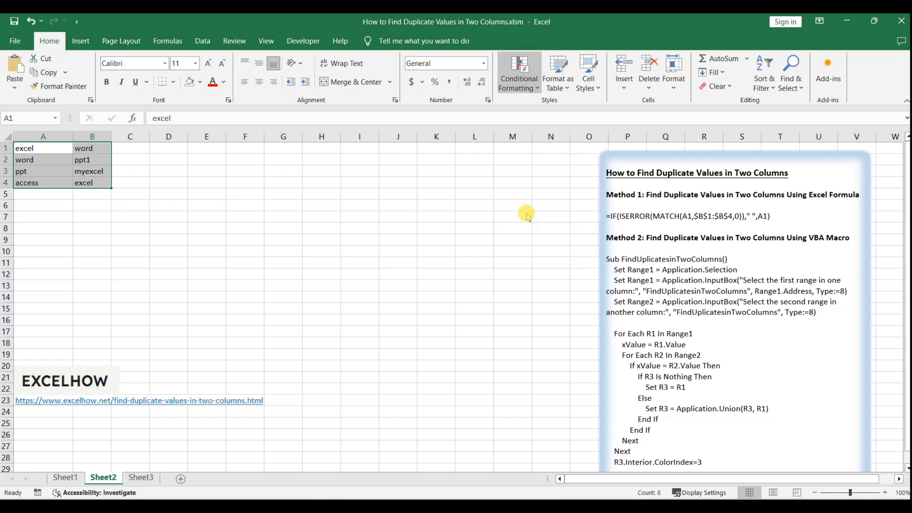
left_click(252, 253)
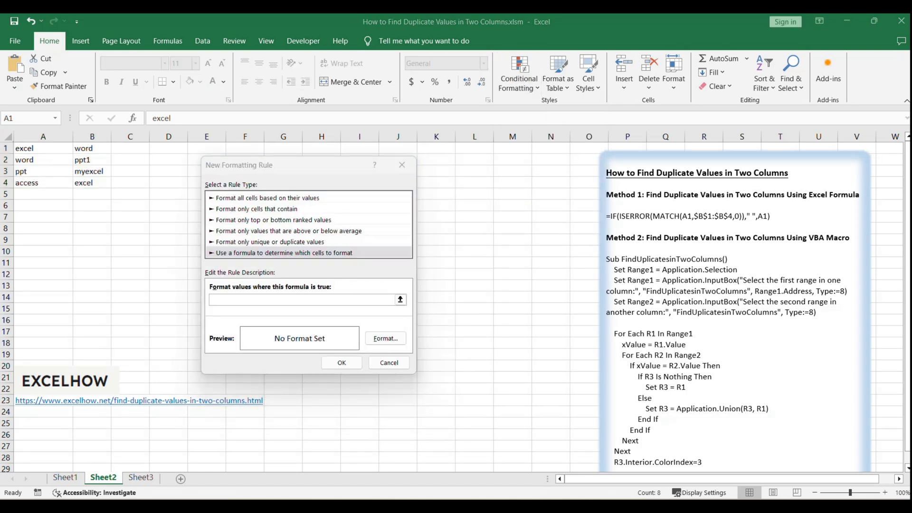
left_click(251, 297)
key("ctrl+v")
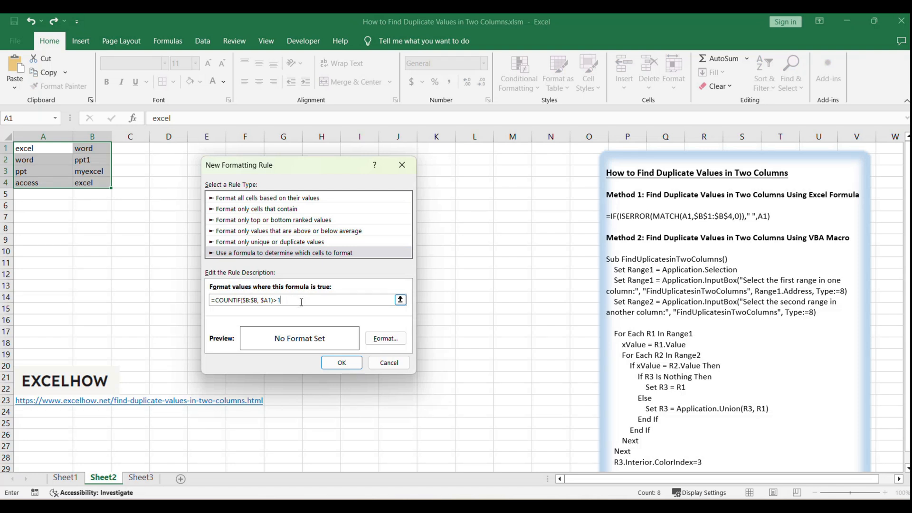
Give the conditional formatting rule a light green background fill and apply it
left_click(385, 338)
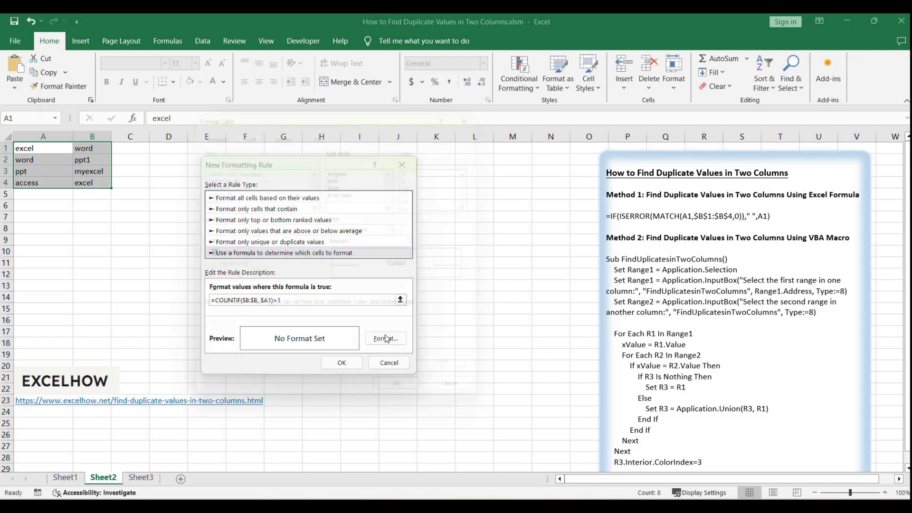
left_click(319, 125)
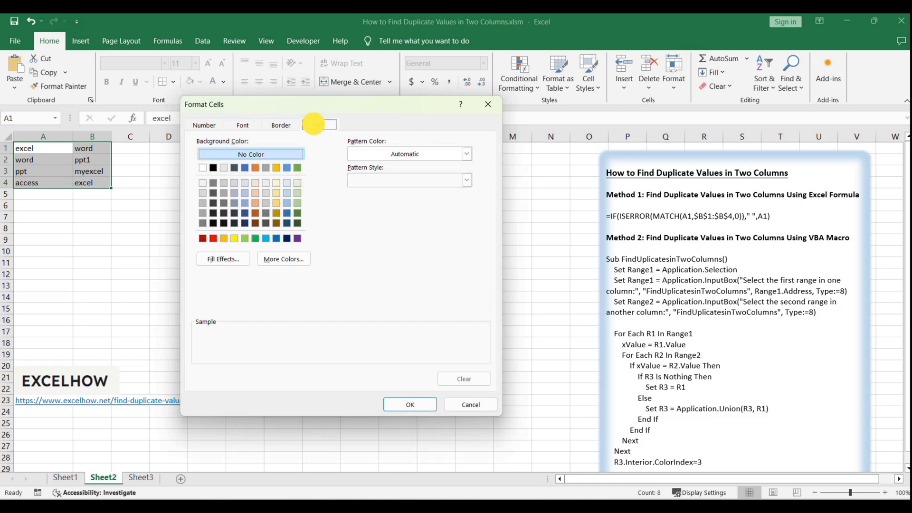
left_click(297, 204)
left_click(409, 403)
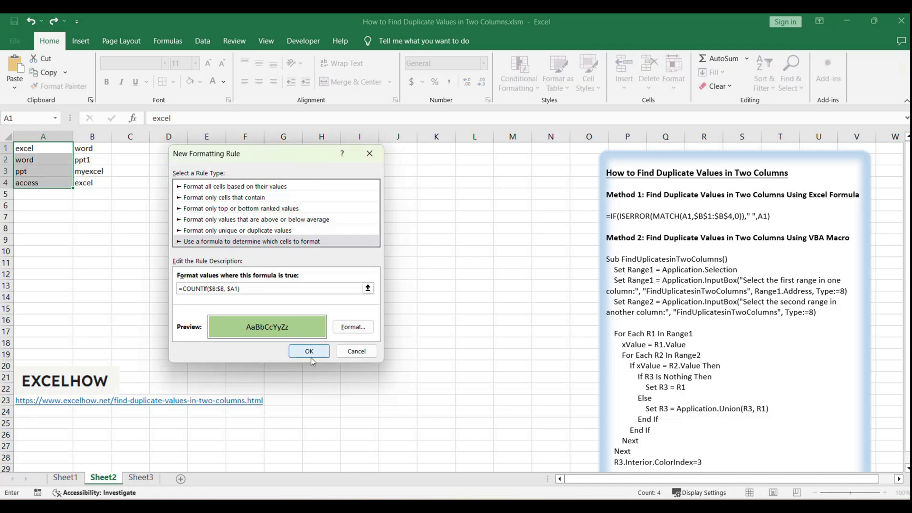
left_click(310, 351)
left_click(38, 152)
left_click(185, 183)
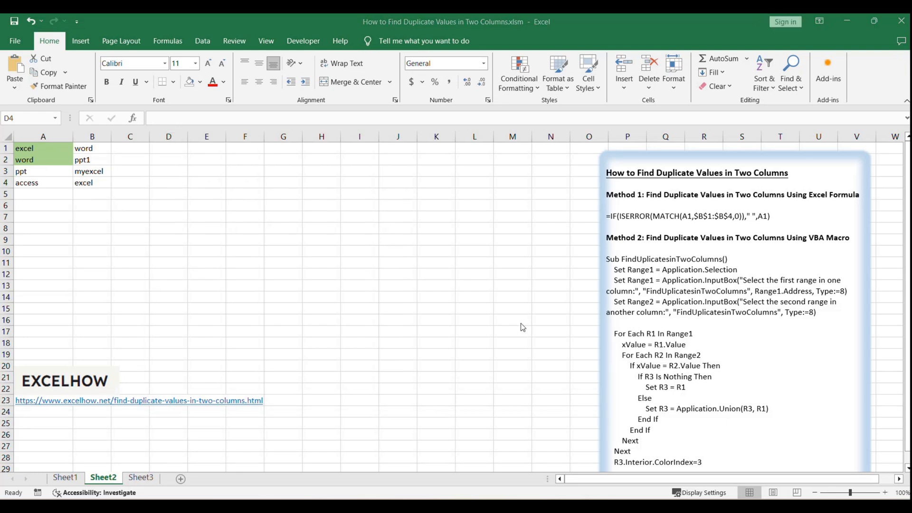
Look through the notes text box down to the Method 3 COUNTIF formula and back up
left_click(677, 302)
scroll(649, 313, "down", 3)
scroll(649, 313, "down", 3)
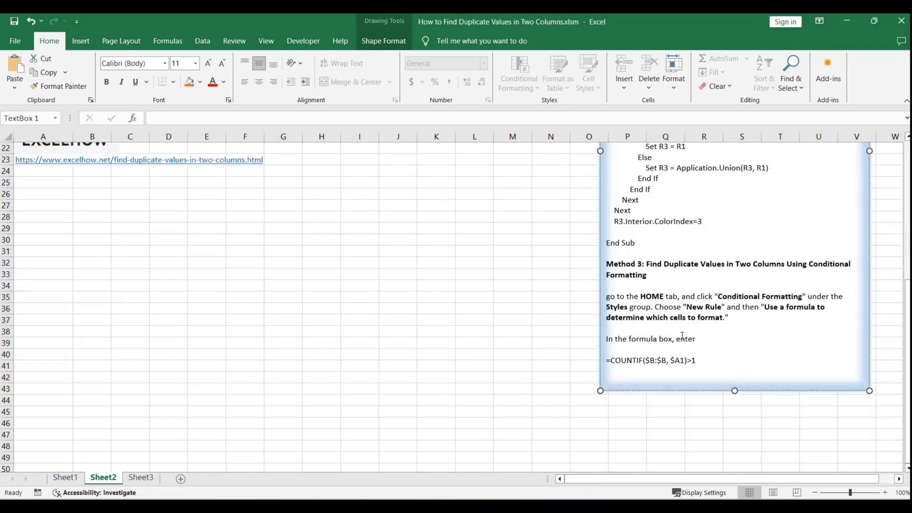
scroll(683, 336, "up", 7)
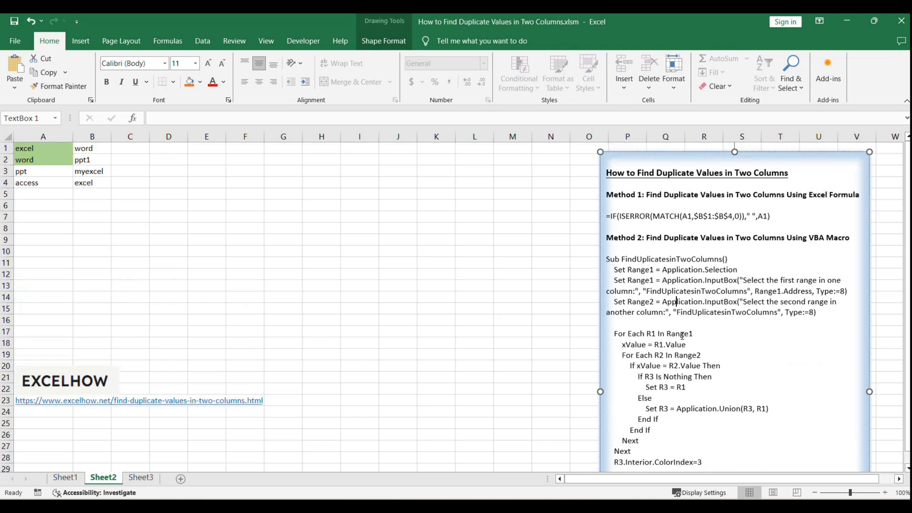